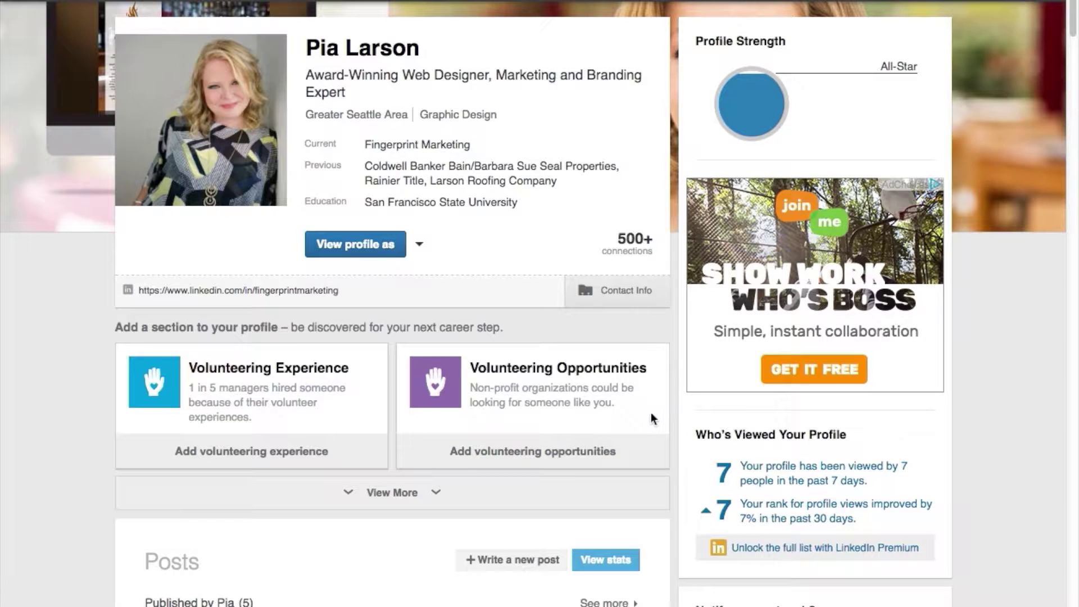
- Start a new untitled post draft from the profile's Posts section
left_click(508, 561)
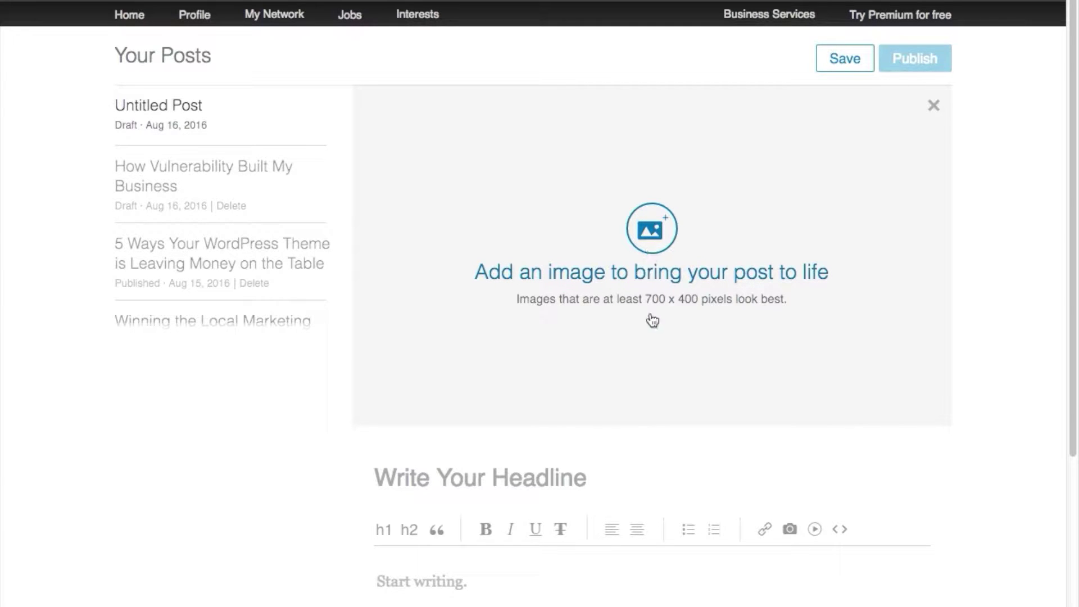
scroll(505, 581, "down", 1)
scroll(499, 601, "down", 2)
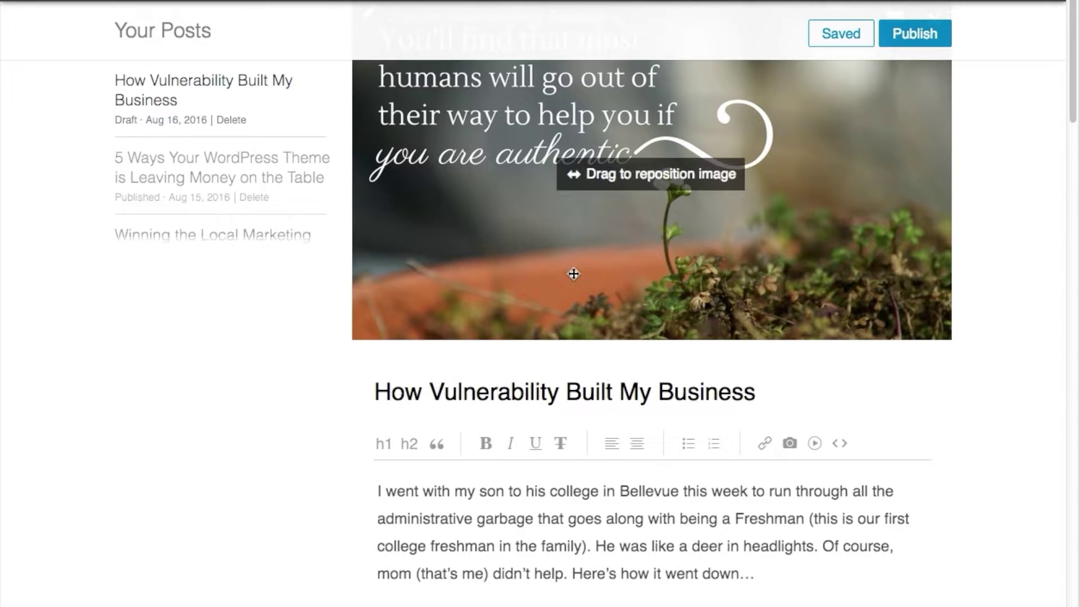
scroll(519, 259, "up", 2)
scroll(534, 413, "down", 1)
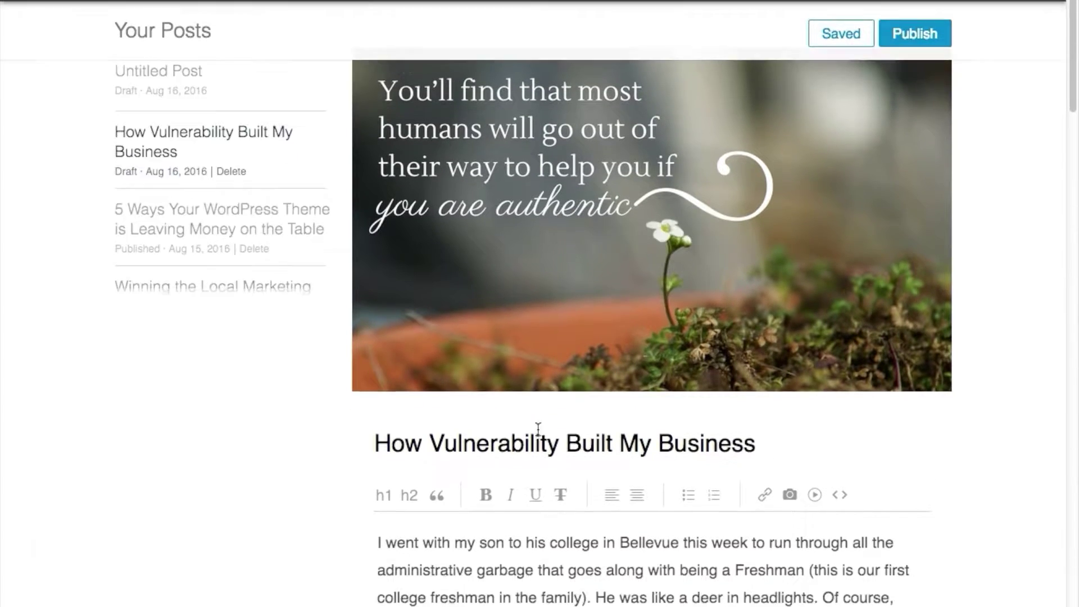
scroll(542, 455, "down", 1)
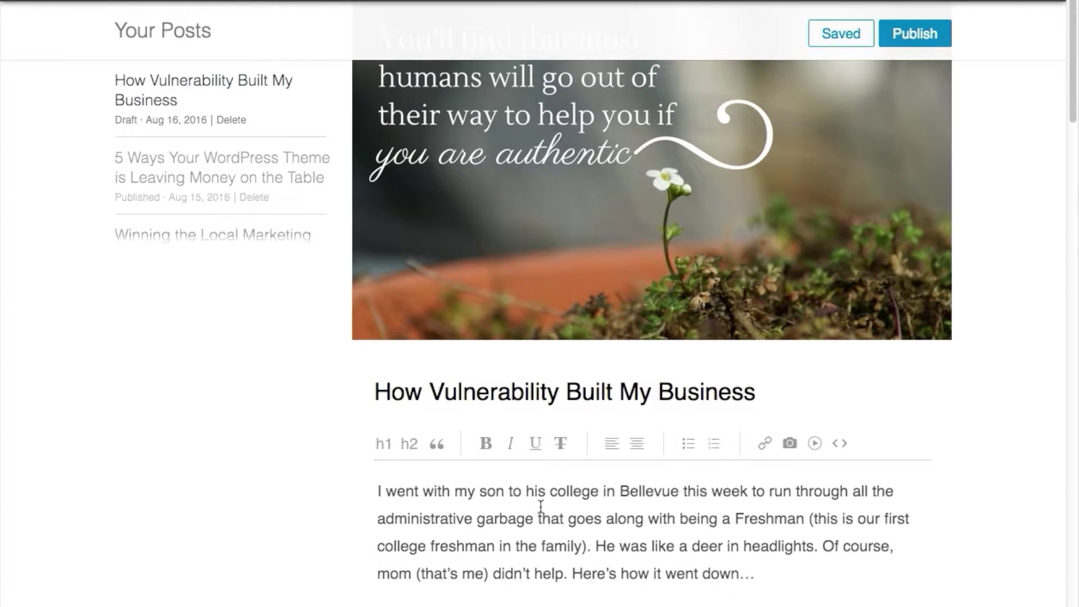
scroll(549, 499, "down", 1)
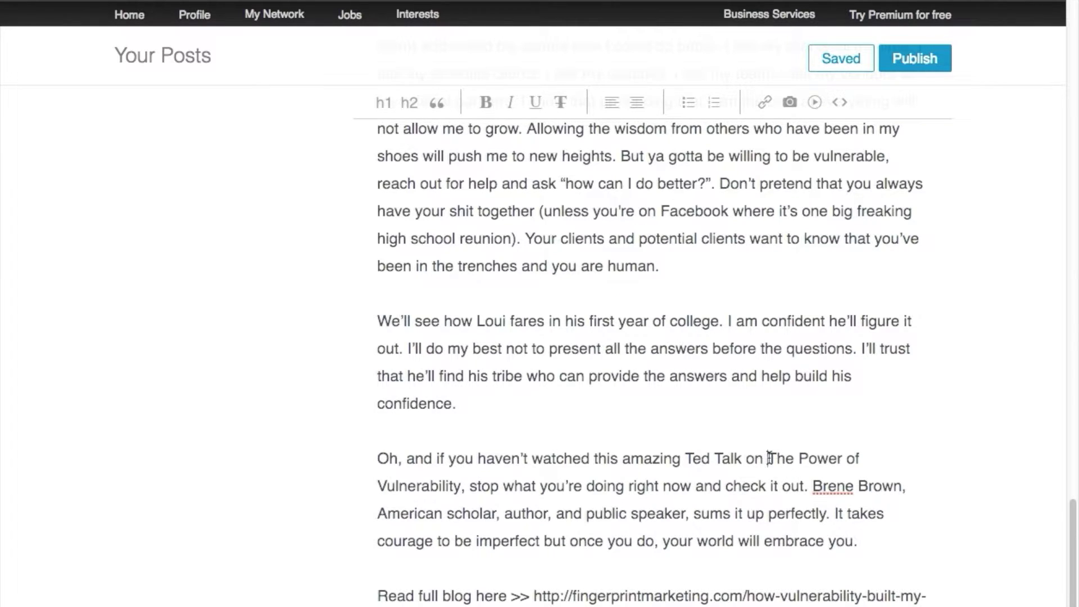
- Link the phrase 'The Power of Vulnerability' to the pasted TED talk URL
left_click_drag(767, 458, 461, 486)
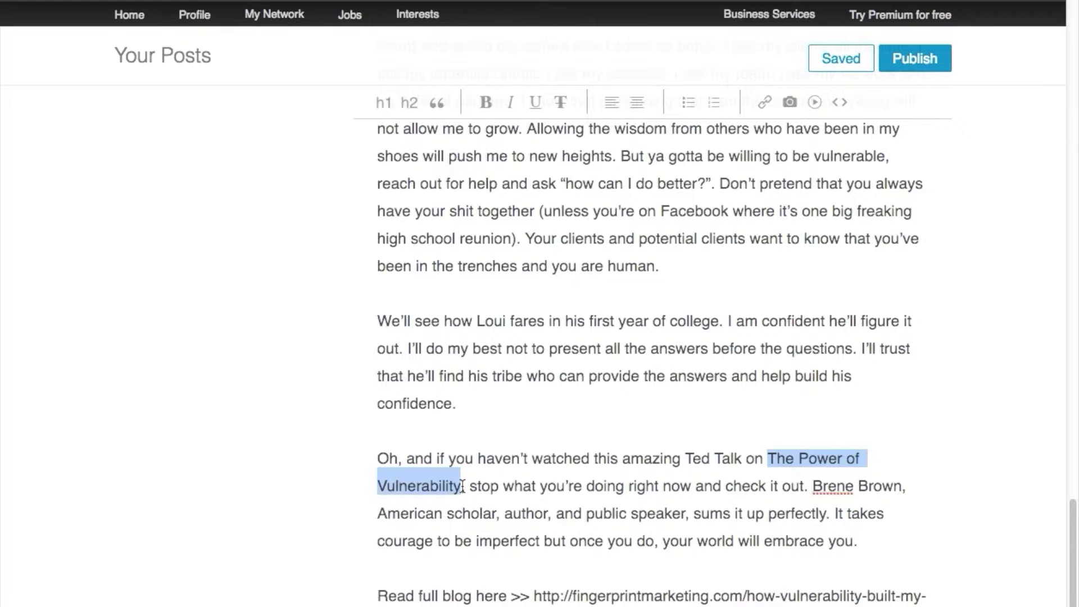
left_click(766, 102)
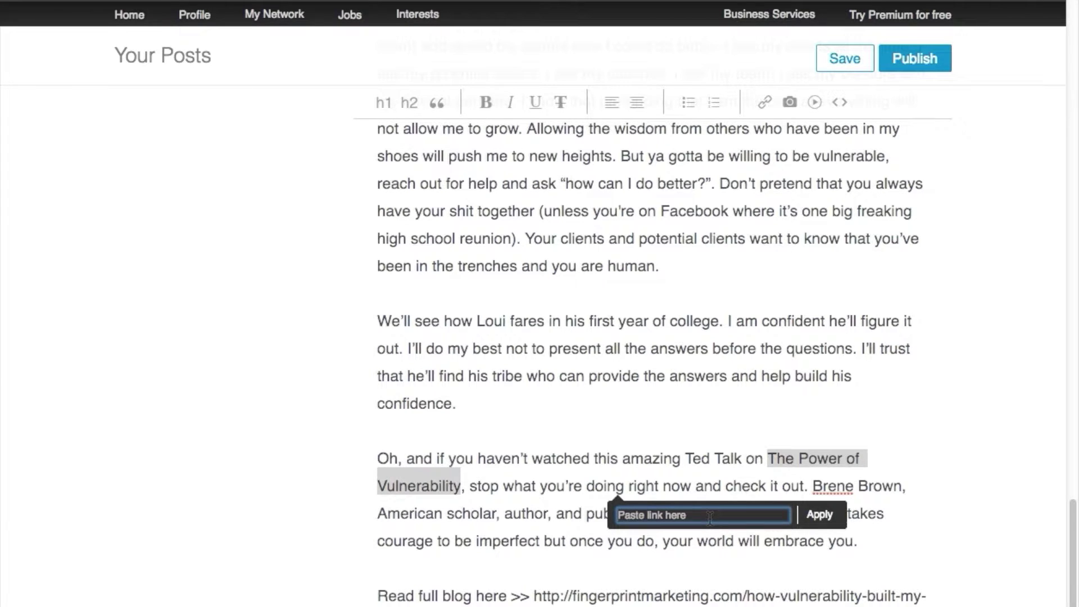
key("ctrl+v")
left_click(833, 516)
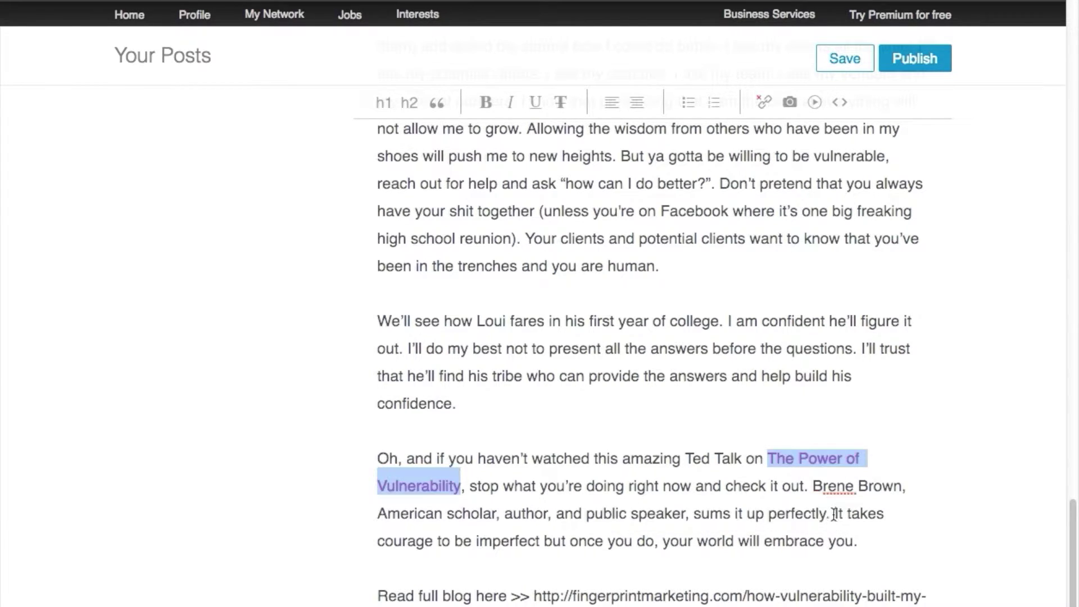
left_click(828, 560)
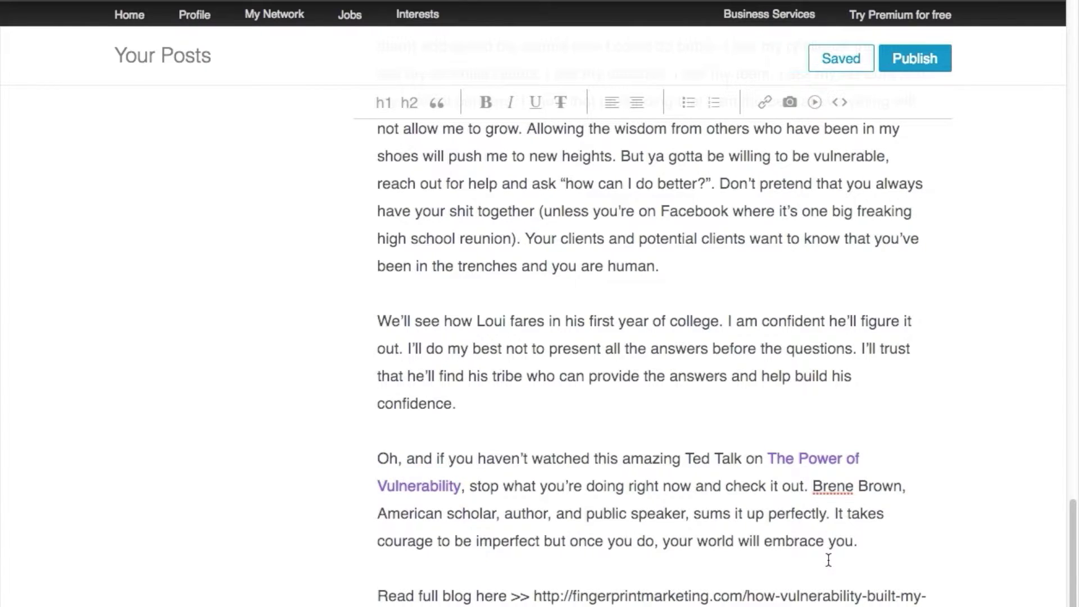
scroll(828, 560, "up", 1)
scroll(827, 560, "up", 5)
scroll(776, 523, "up", 5)
scroll(775, 520, "up", 1)
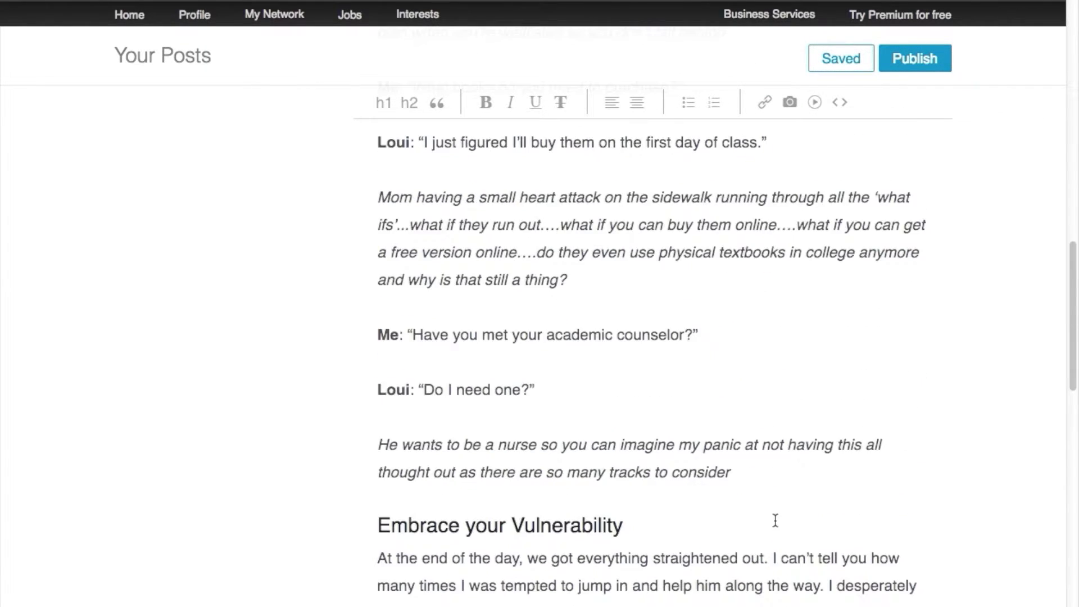
scroll(774, 521, "up", 3)
scroll(767, 508, "up", 4)
scroll(765, 508, "up", 6)
scroll(766, 508, "up", 4)
scroll(767, 508, "up", 3)
scroll(763, 503, "up", 7)
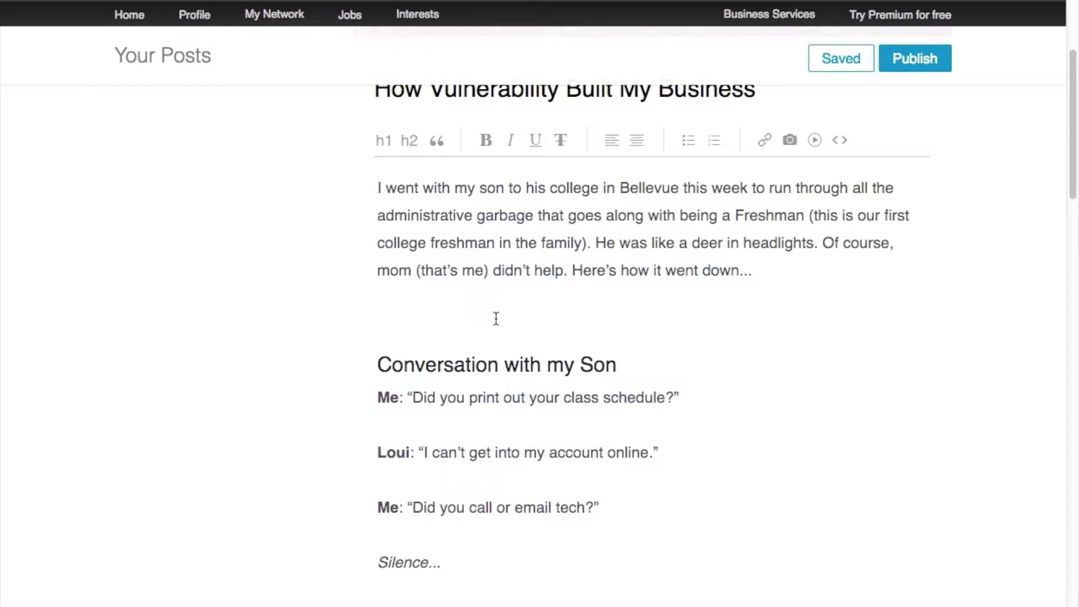
- Insert the 'Pia and Loui' photo below the intro paragraph
left_click(403, 311)
left_click(790, 141)
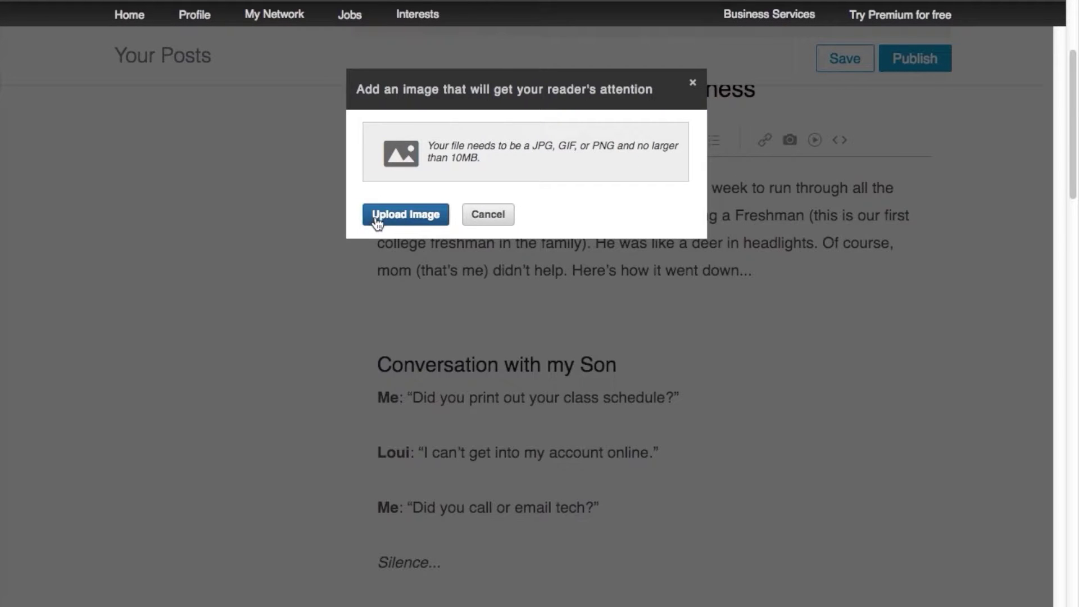
left_click(405, 215)
left_click(277, 47)
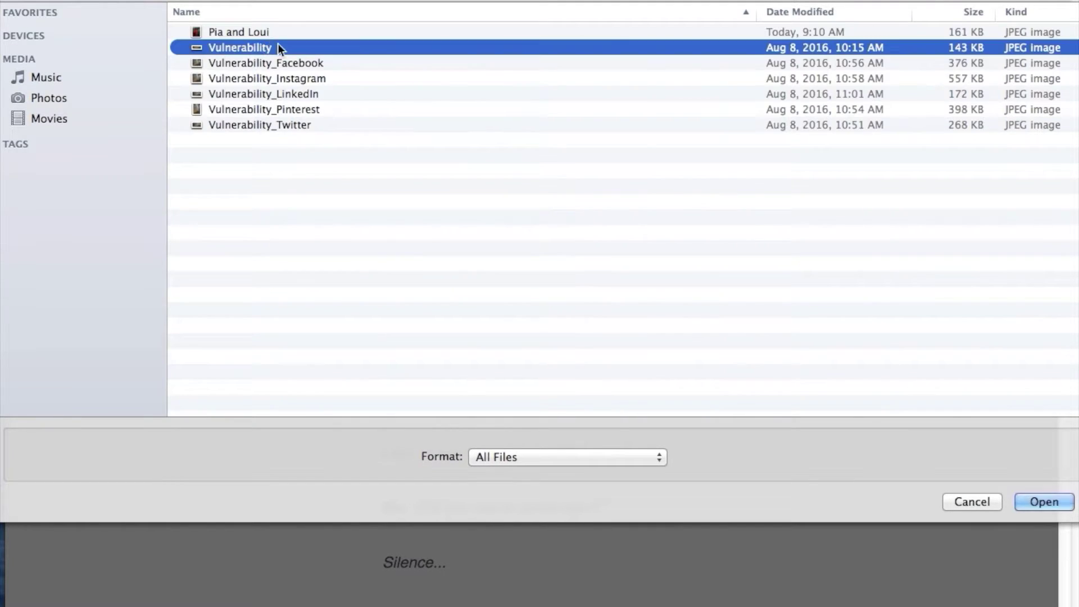
left_click(1037, 501)
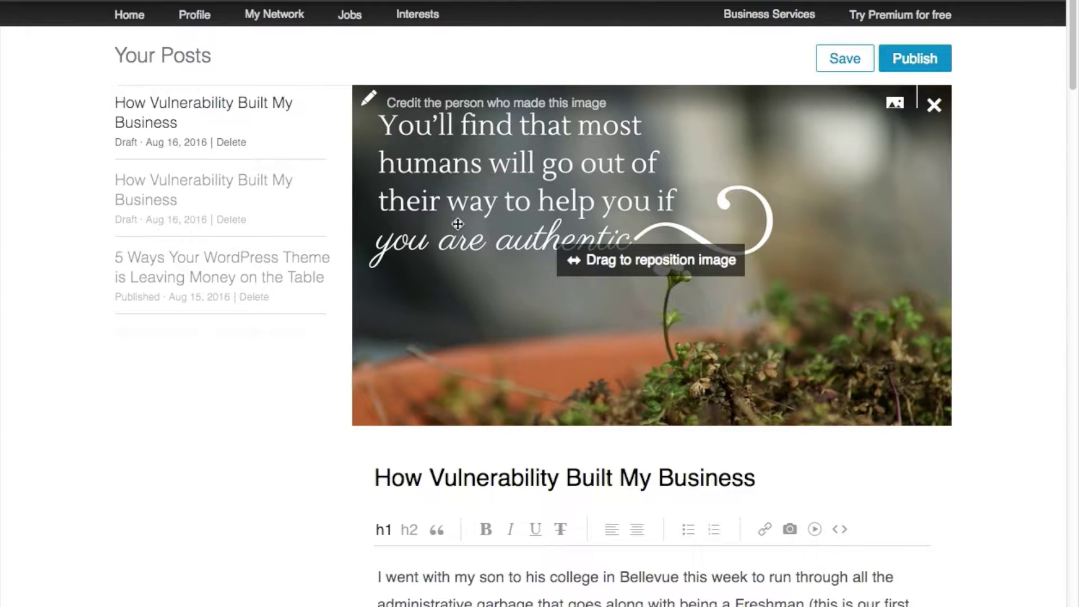
scroll(457, 223, "down", 2)
scroll(640, 253, "down", 5)
- Shrink the inserted photo so the text wraps beside it
left_click(873, 306)
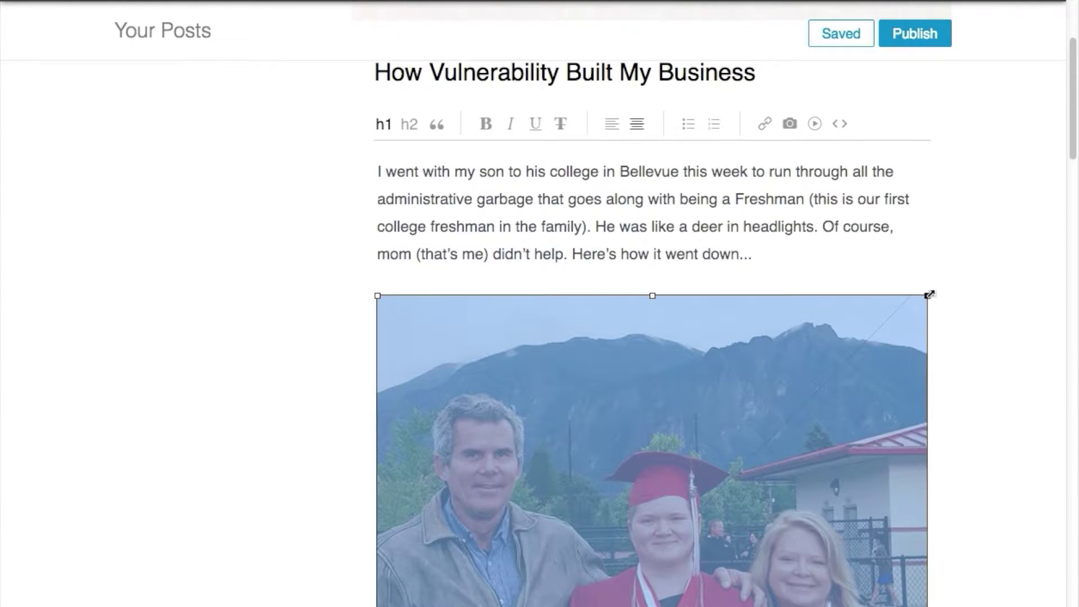
left_click_drag(929, 294, 697, 482)
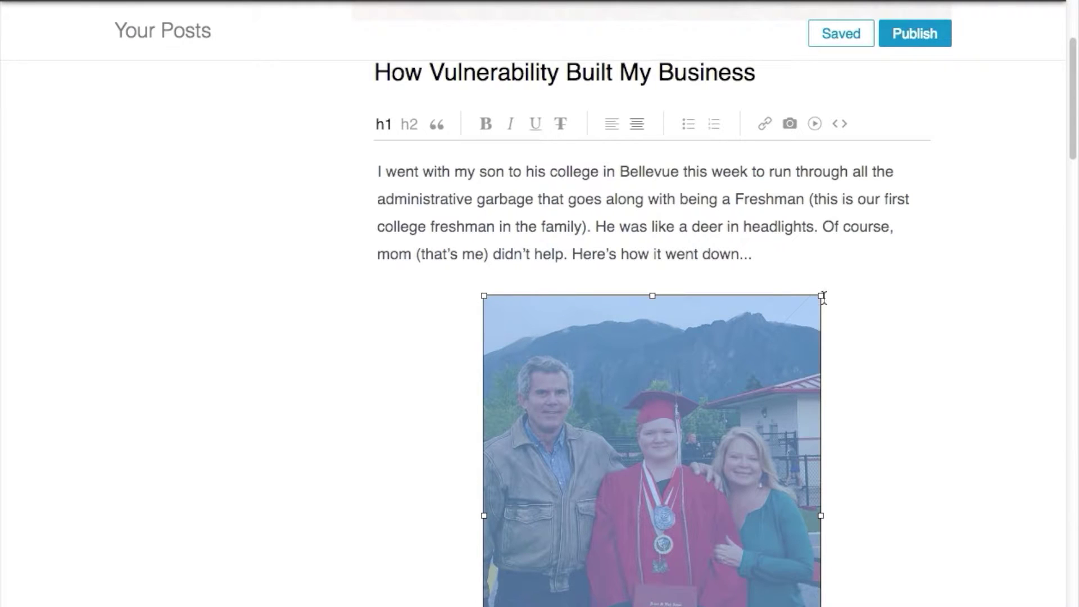
left_click_drag(822, 296, 746, 376)
- Move the 'Conversation with my Son' heading below the photo and change the photo's alignment
left_click(807, 405)
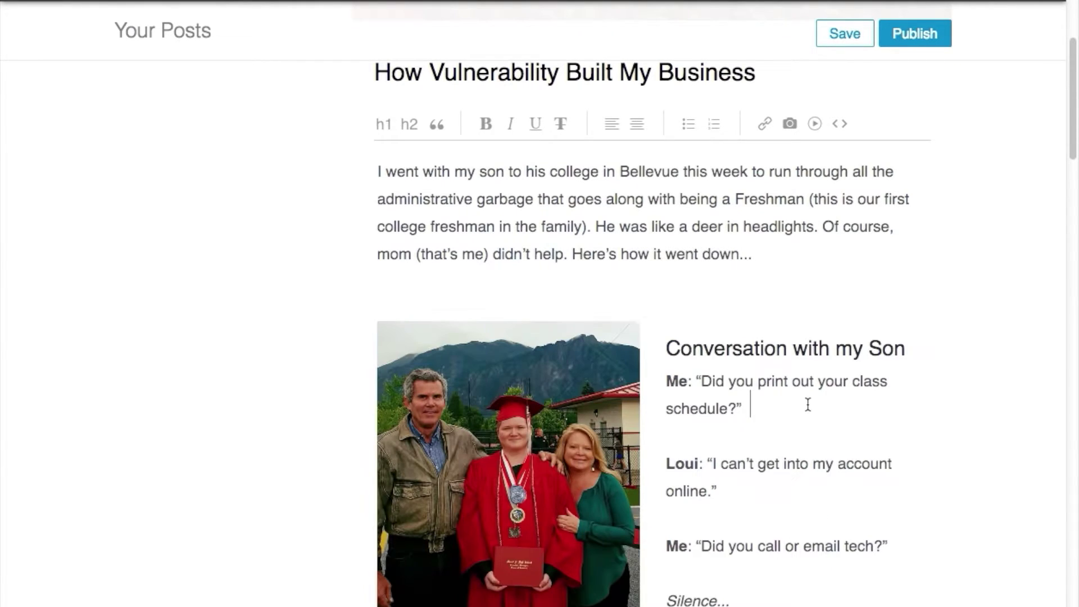
left_click(665, 349)
key("Return")
key("Return")
key("Return")
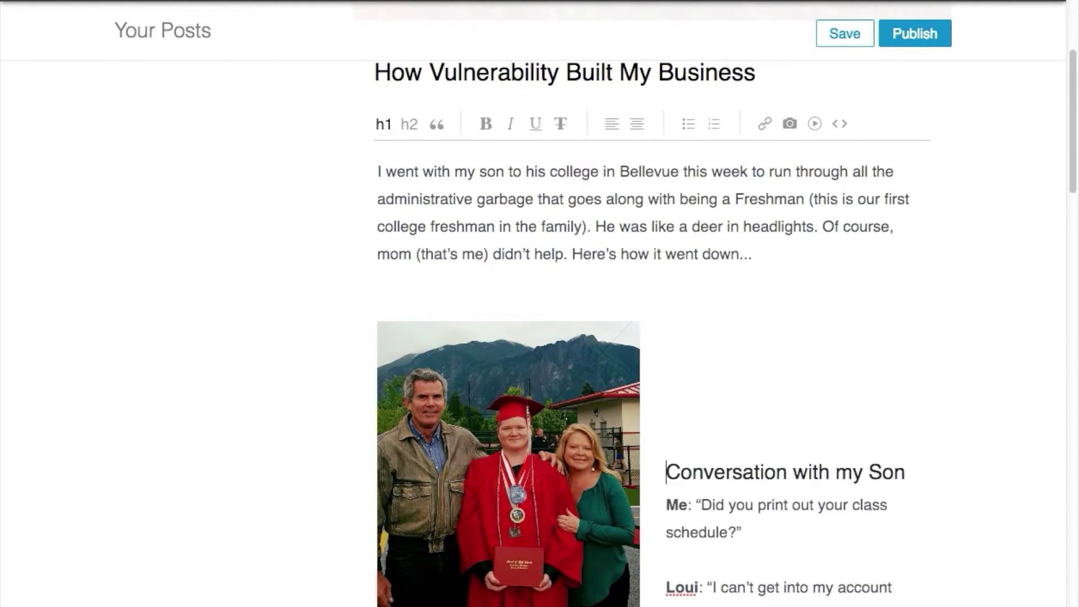
key("Return")
key("Return")
key("Return")
left_click(565, 424)
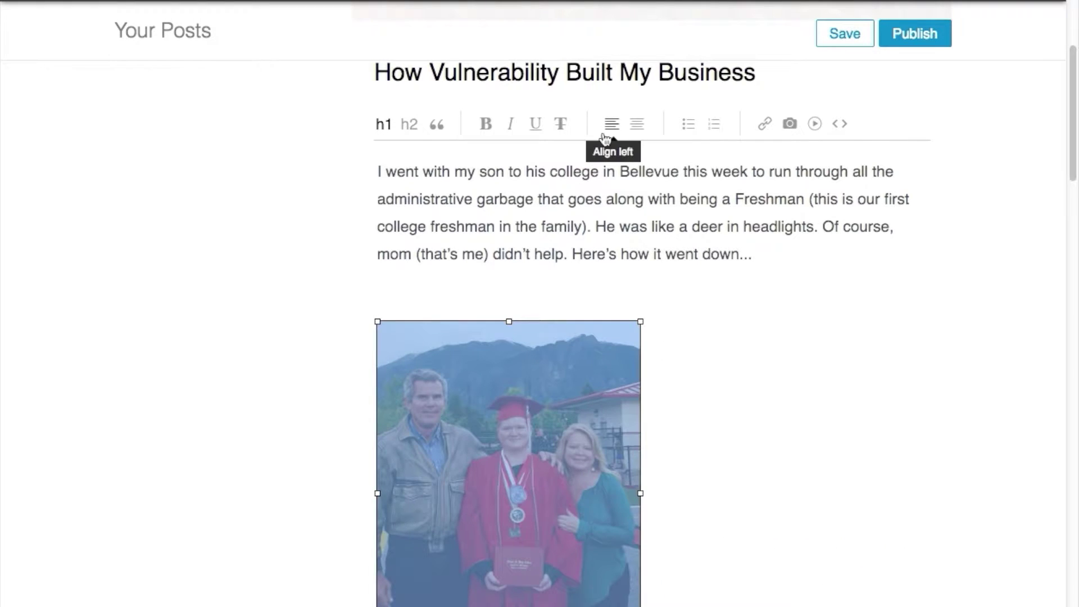
left_click(637, 123)
scroll(652, 350, "down", 2)
scroll(651, 350, "down", 10)
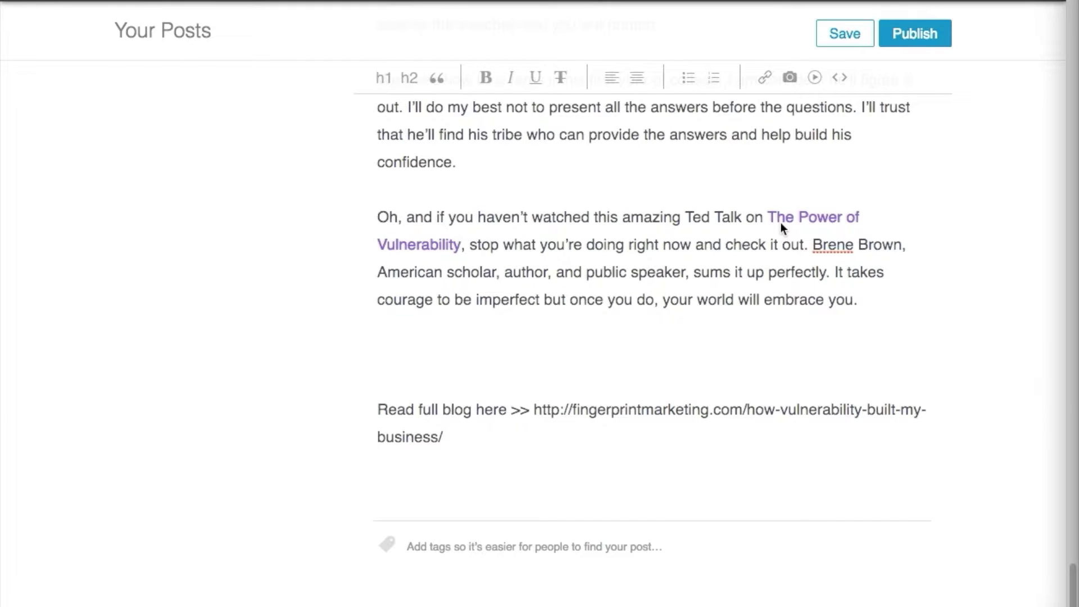
- Open the video embed dialog above 'Read full blog' and select the TED talk's embed code
left_click(419, 351)
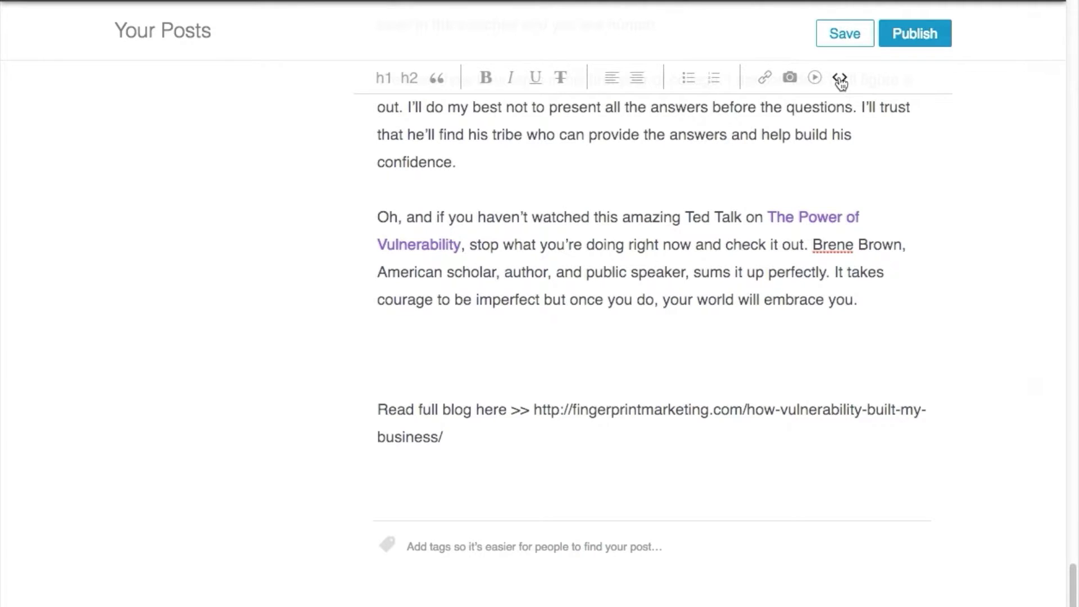
left_click(815, 79)
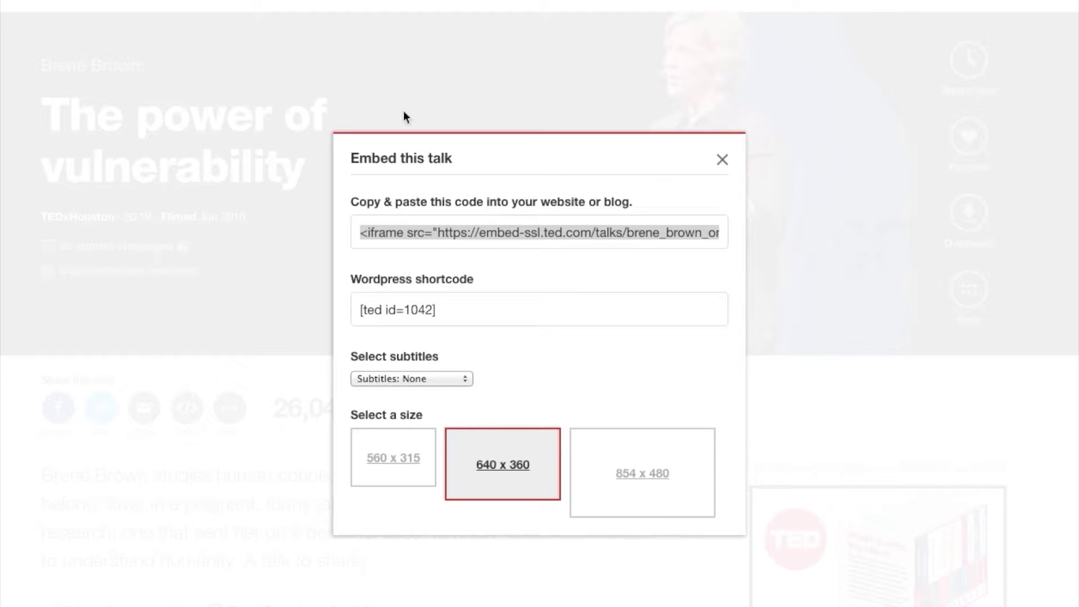
left_click(450, 230)
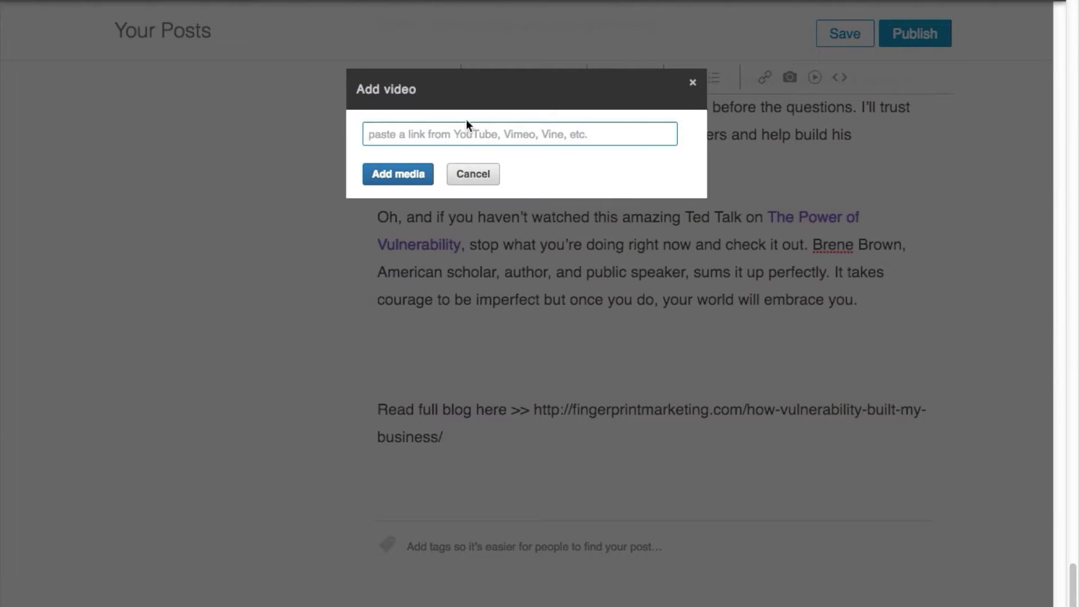
- Paste the TED talk embed code into the Add video dialog
key("ctrl+v")
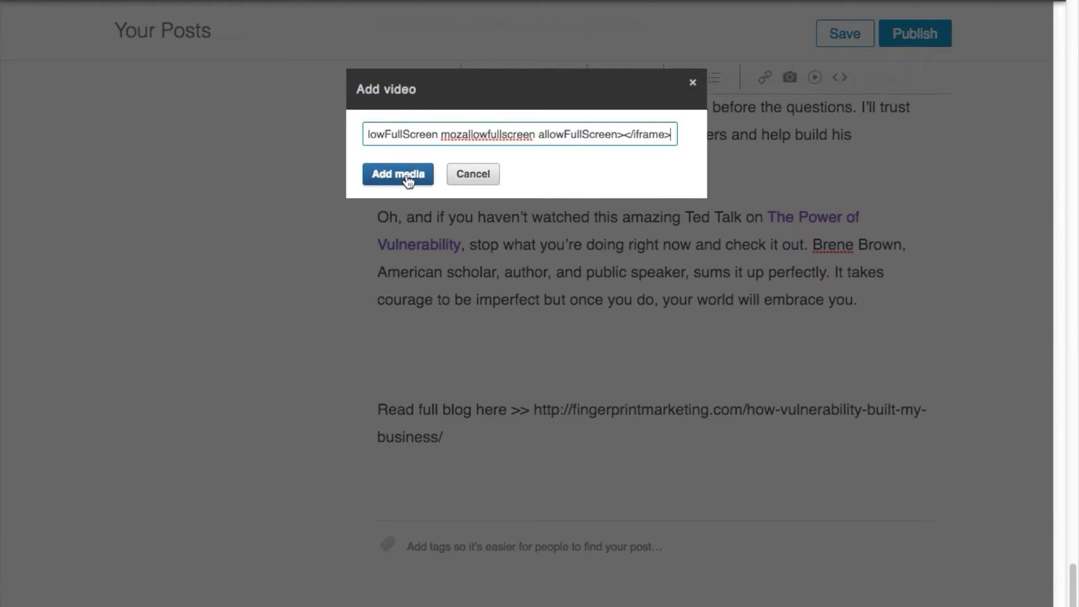
scroll(838, 298, "down", 10)
scroll(838, 298, "down", 10)
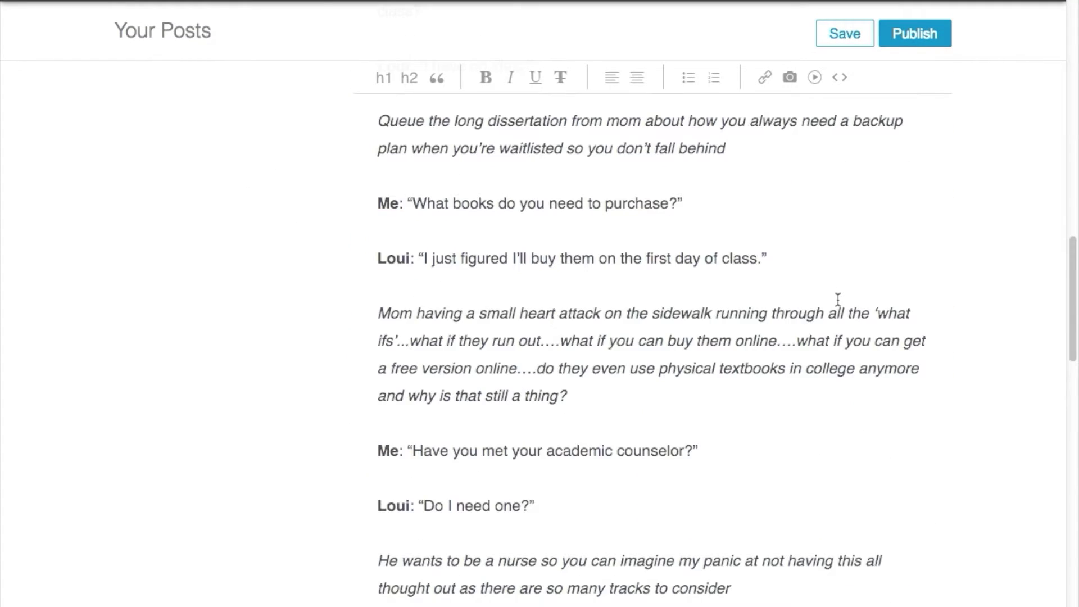
scroll(838, 299, "down", 10)
scroll(838, 299, "down", 10)
scroll(896, 313, "down", 7)
scroll(922, 321, "down", 9)
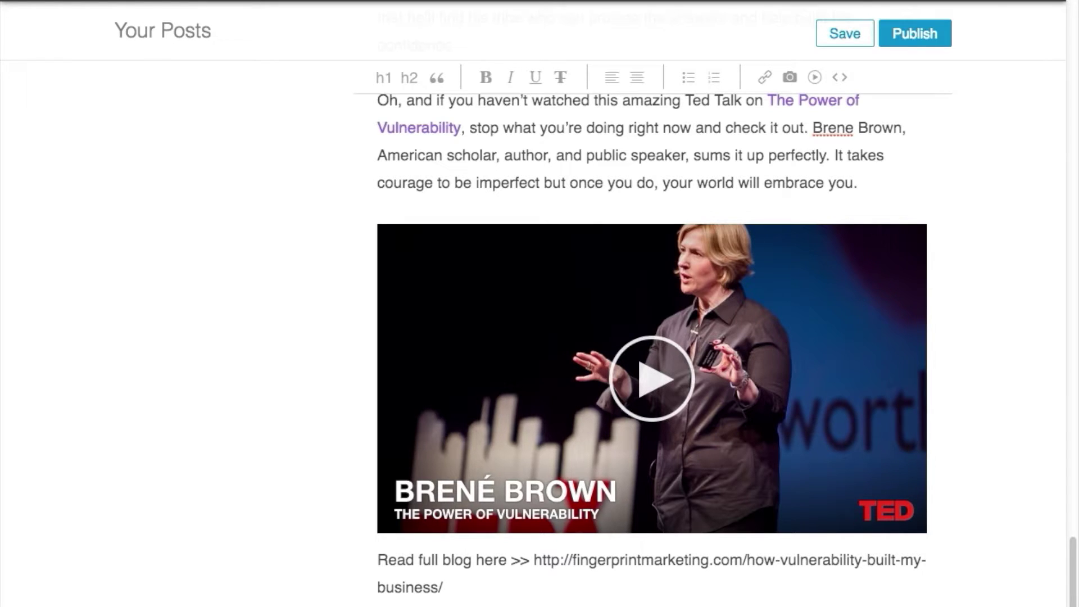
scroll(667, 424, "down", 5)
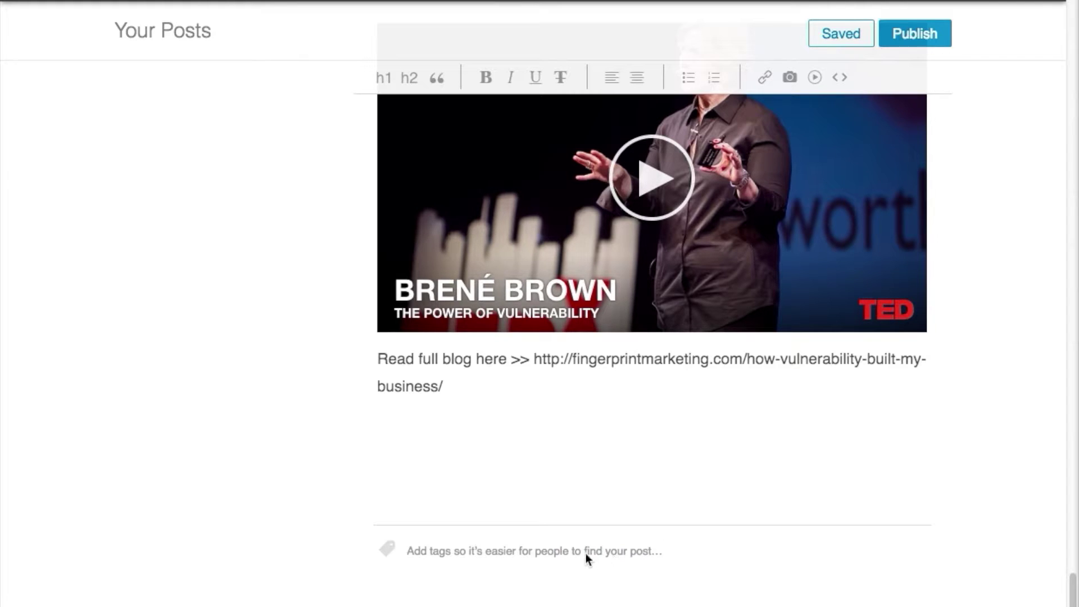
- Add the tags 'vulnerability', 'business strategy' (from suggestions) and 'marketing'
left_click(542, 550)
type("vulner")
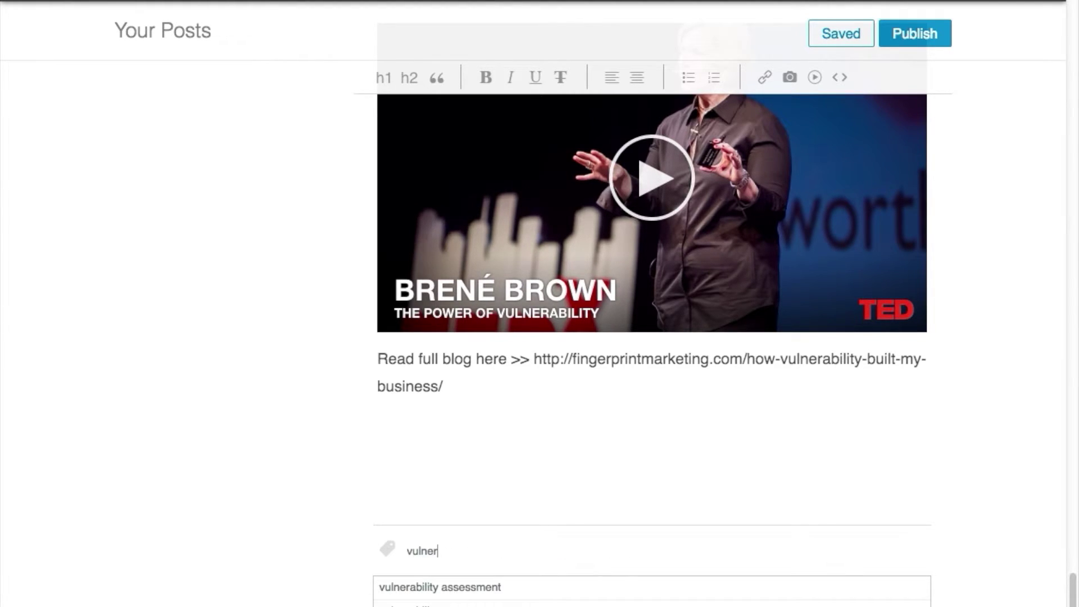
type("abilit")
type("y")
key("Return")
type("business")
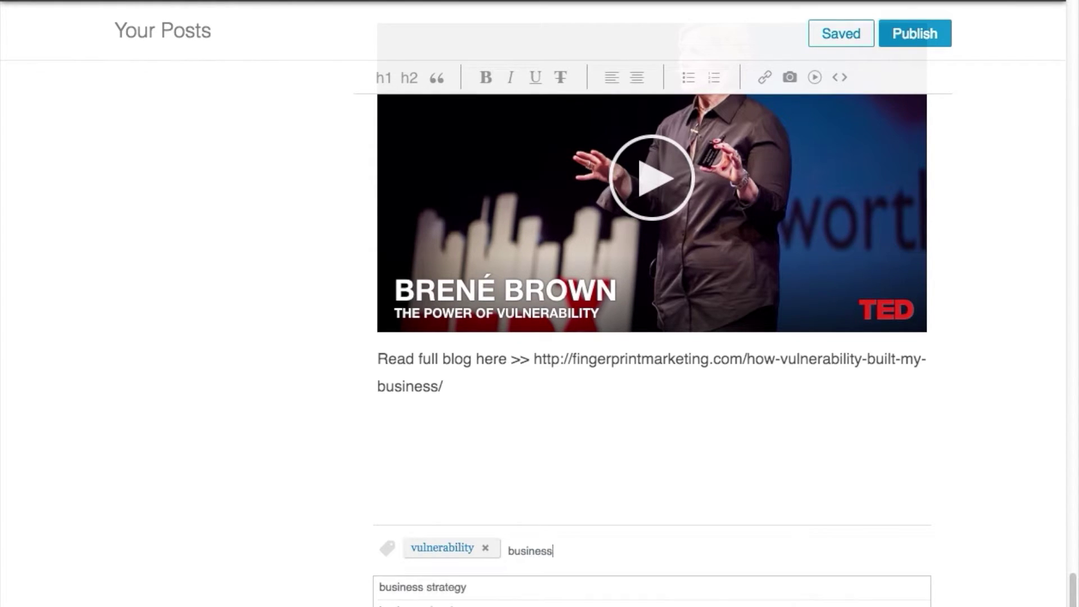
left_click(513, 589)
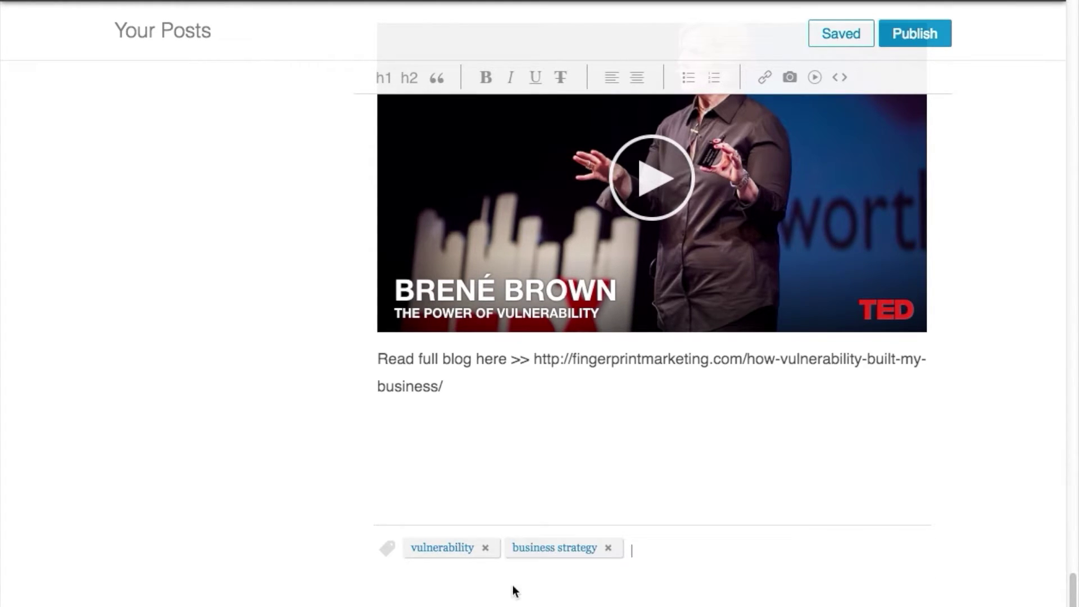
type("marketing")
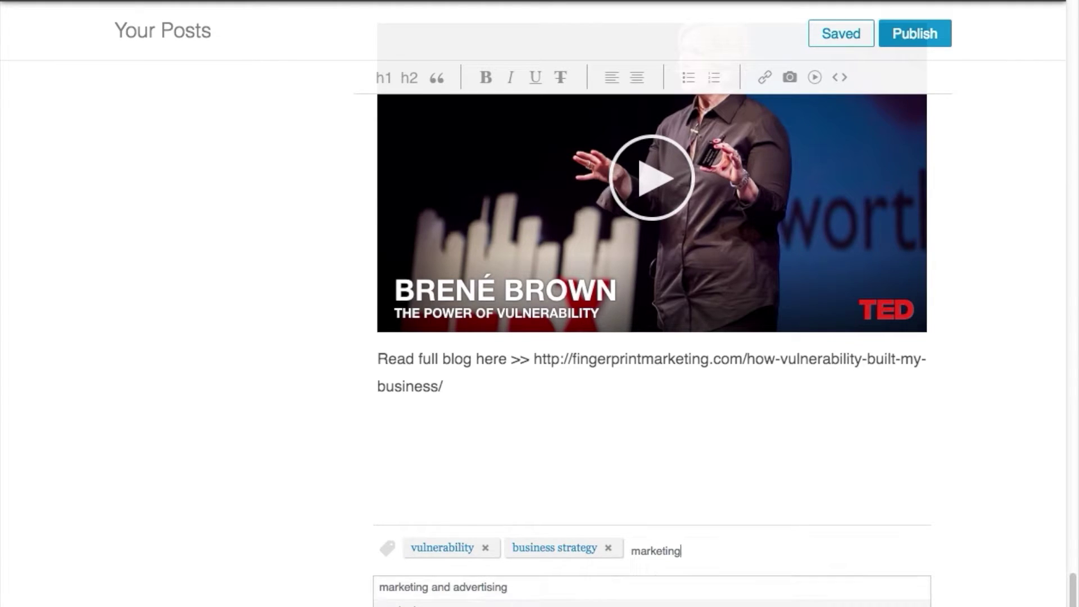
key("Return")
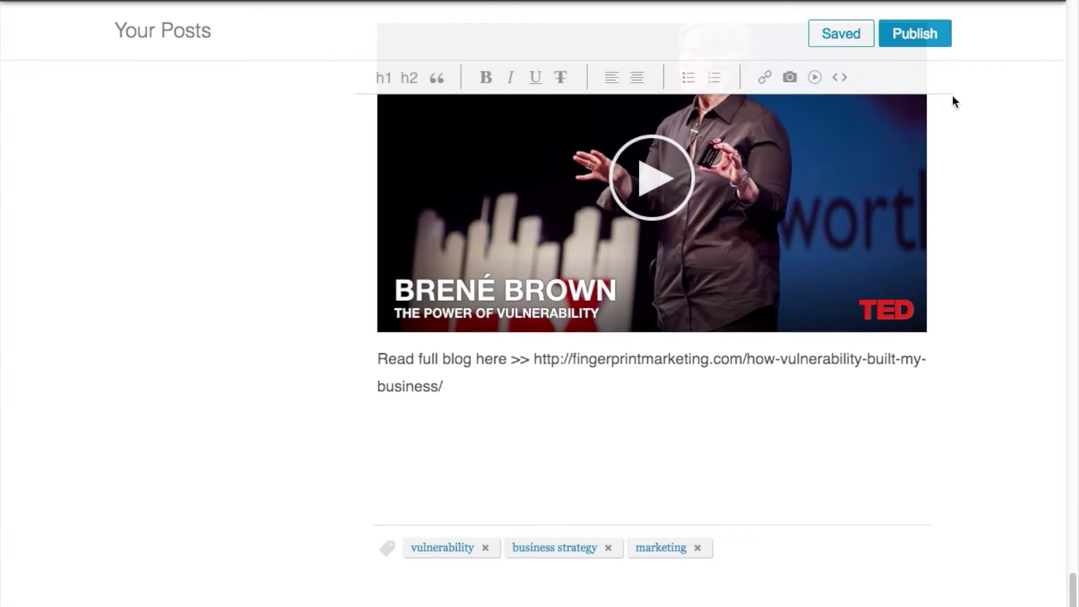
- Publish 'How Vulnerability Built My Business' and confirm with Publish post
left_click(925, 34)
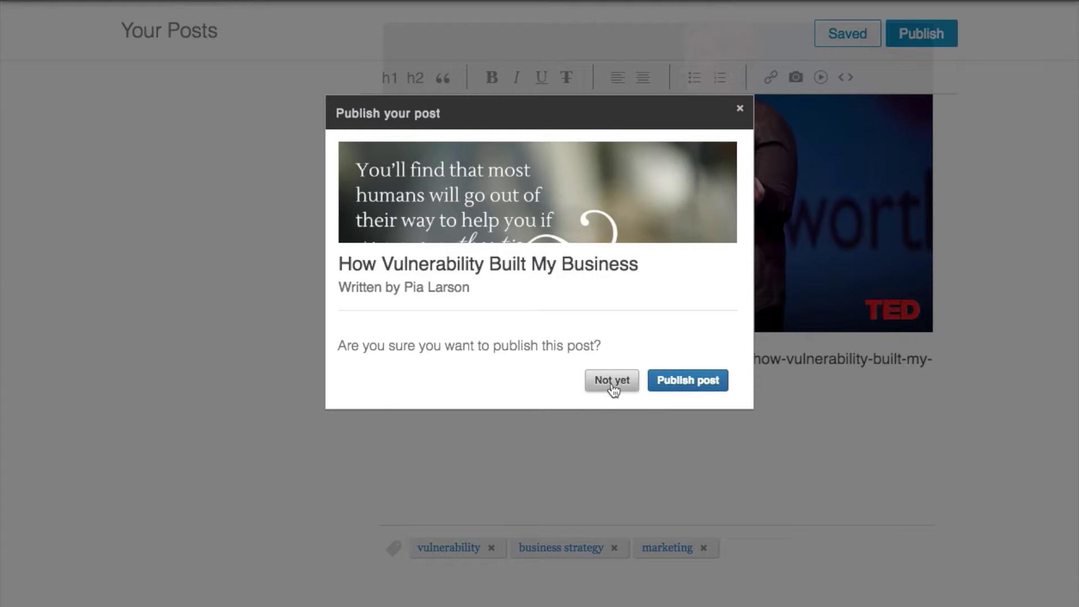
left_click(687, 384)
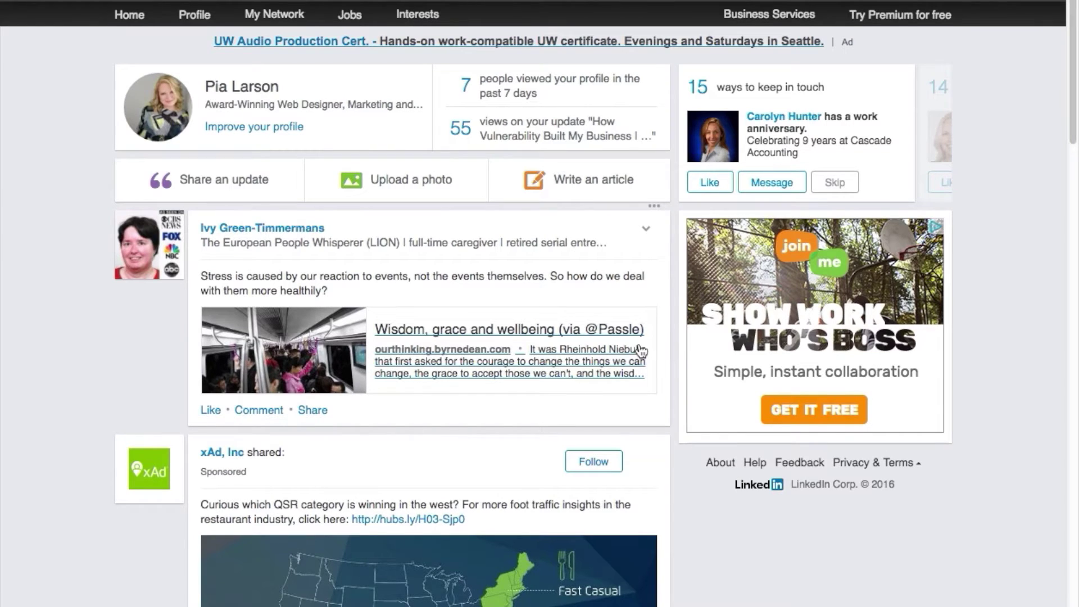
- Share a personal update recommending the Vulnerability blog post, including its pasted link
left_click(251, 191)
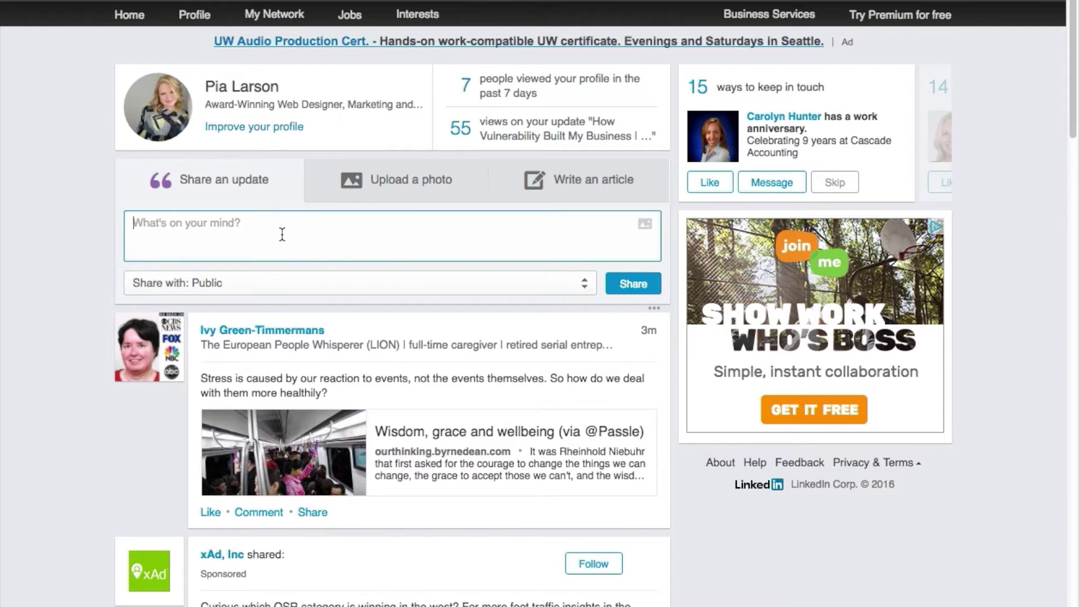
type("Check out our ")
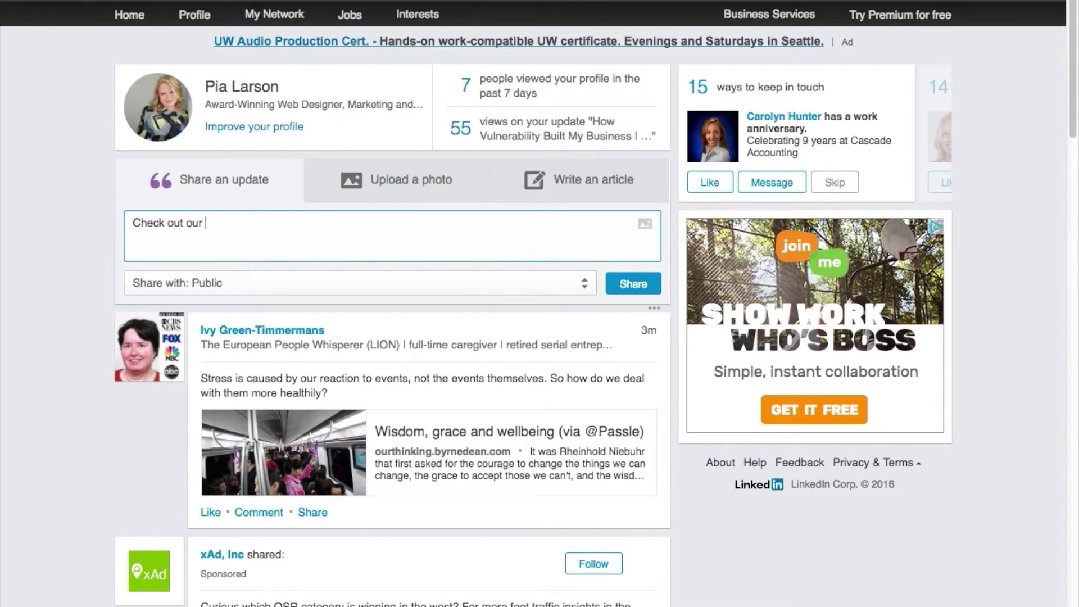
type("most recent blog po")
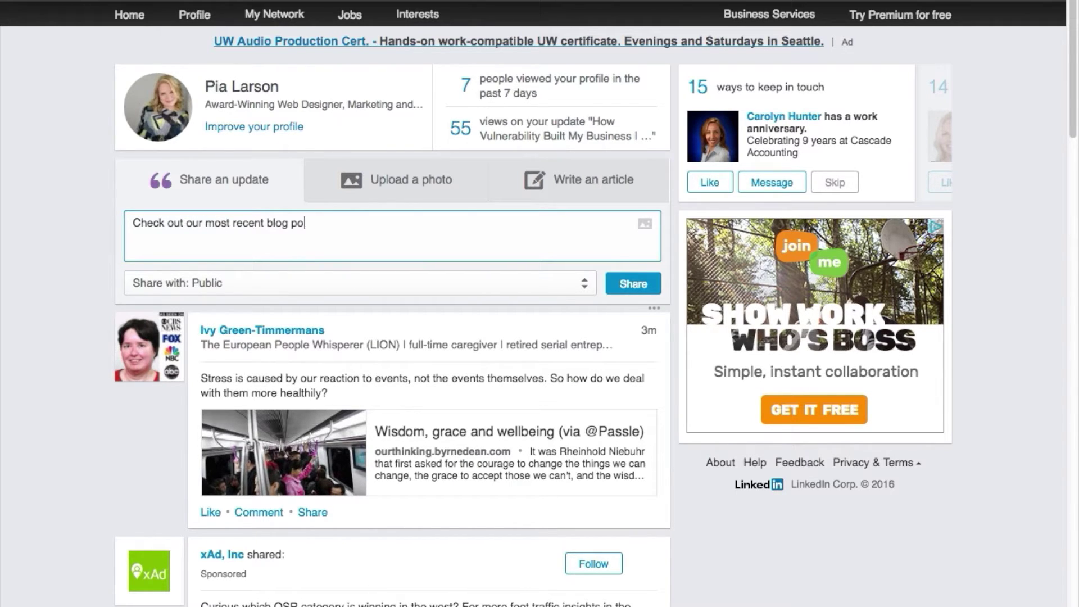
type("st on Vulnerabili")
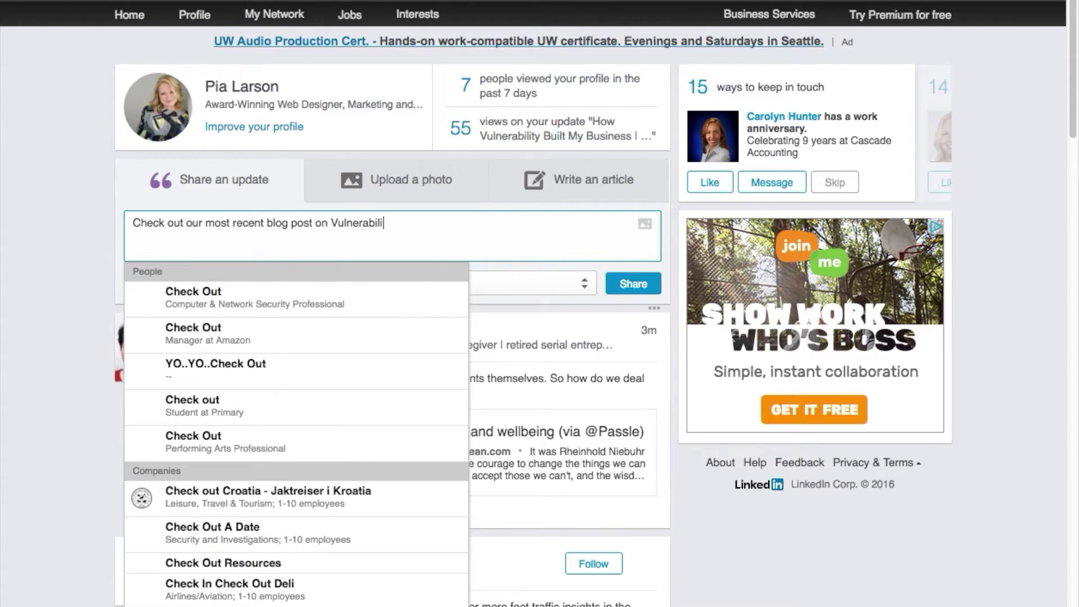
type("ty!")
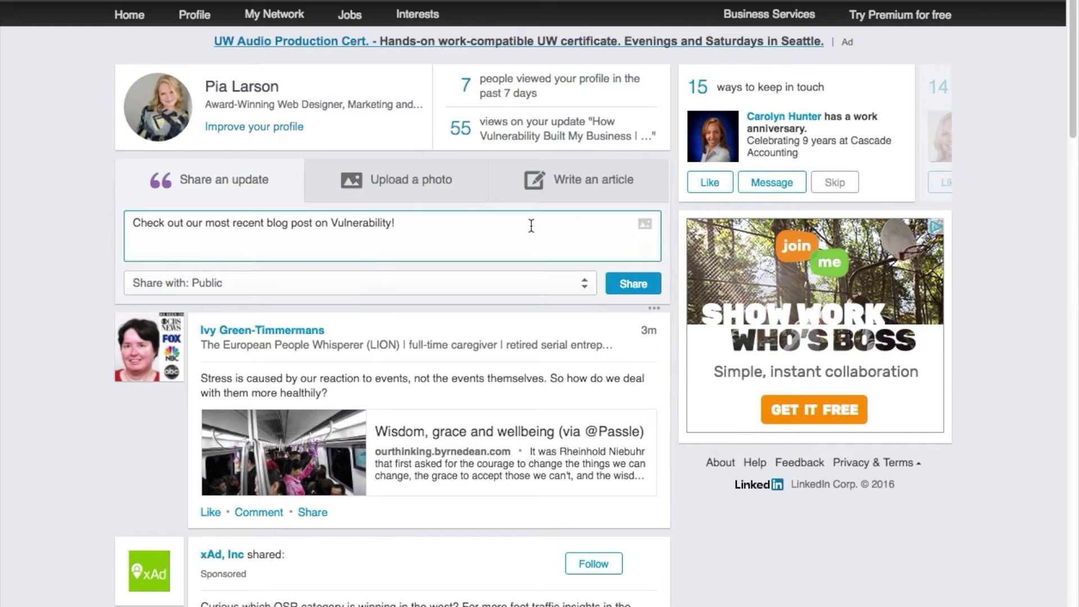
left_click(499, 225)
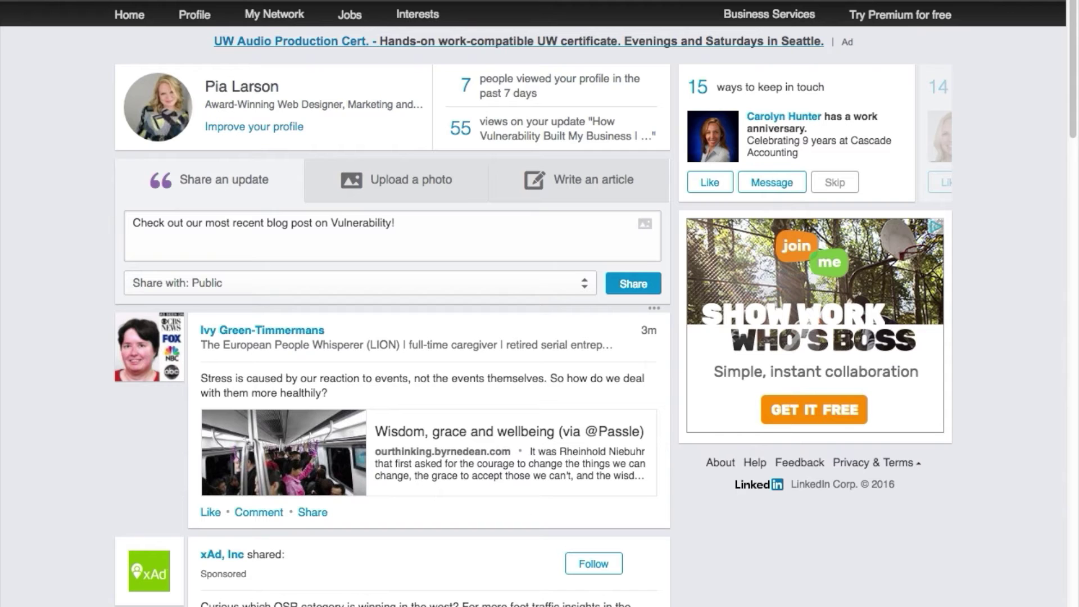
type("http://fingerprintmarketing.com/how-vulnerability-built-my-business/")
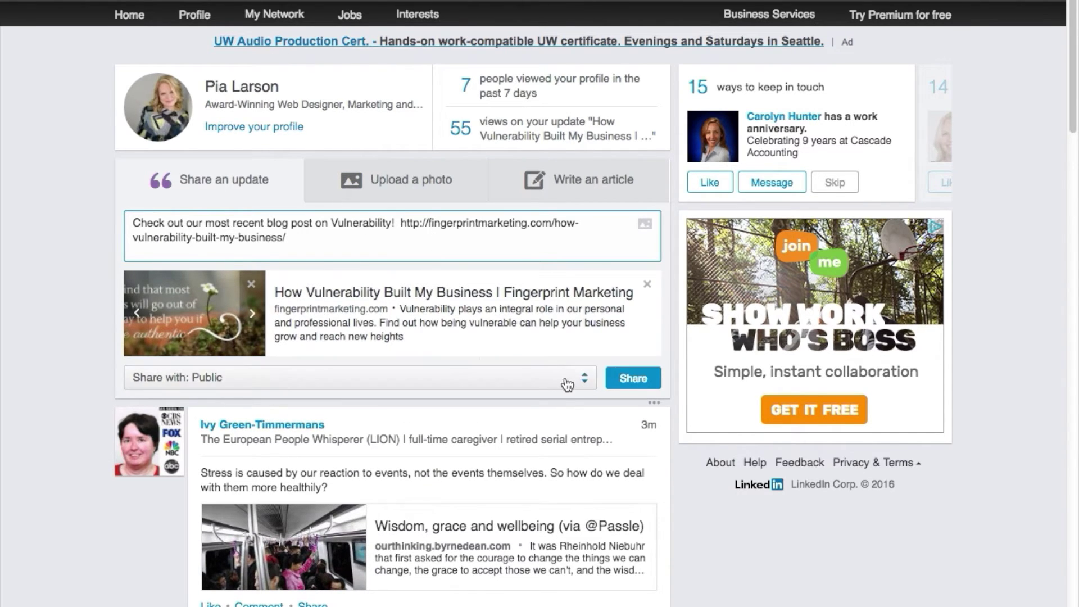
left_click(624, 380)
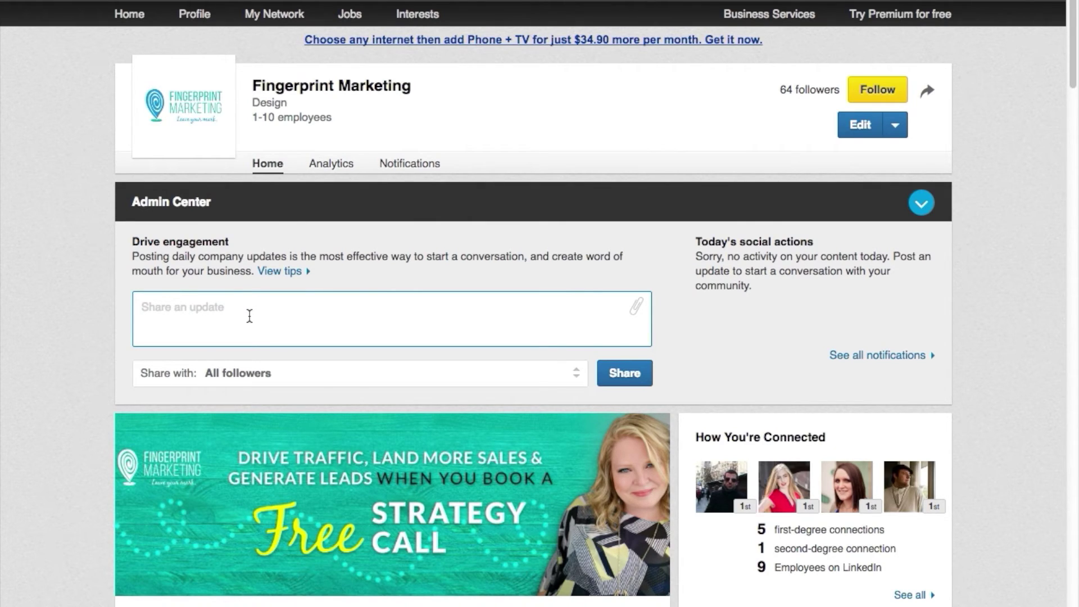
type("Check out ")
type("our most recent blog pos")
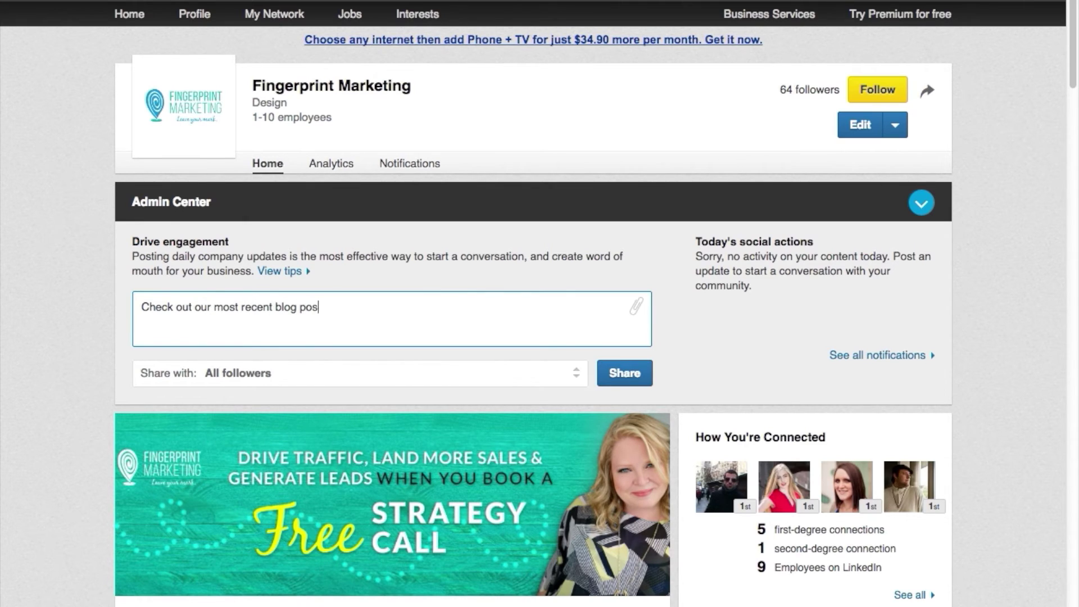
type("t on Vulnerability!")
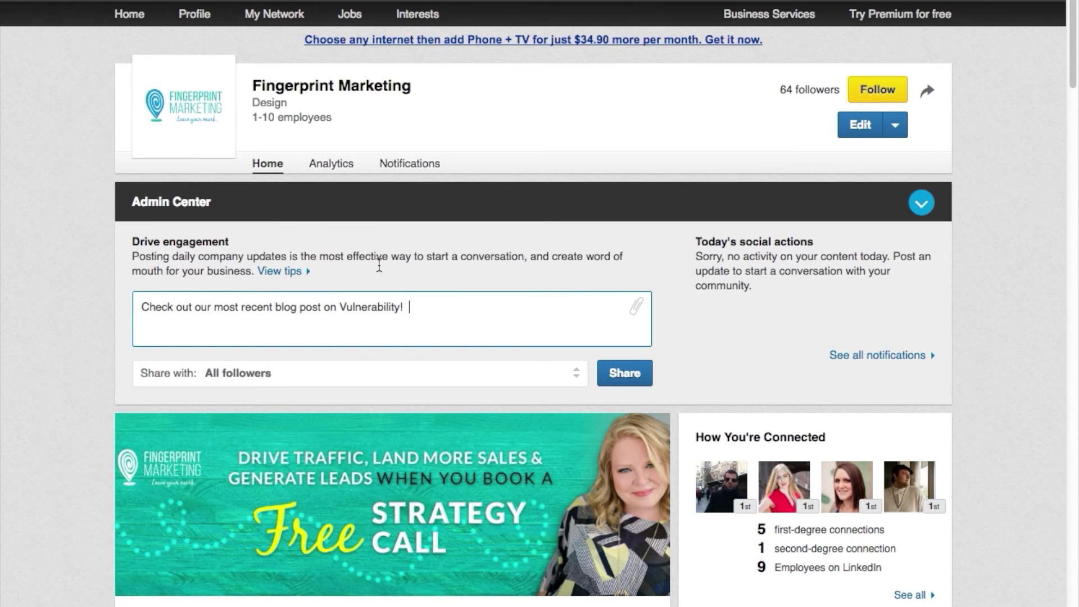
- Paste the blog link into the company update and share it with Fingerprint Marketing followers
type("http://fingerprintmarketing.com/how-vulnerability-built-my-business/")
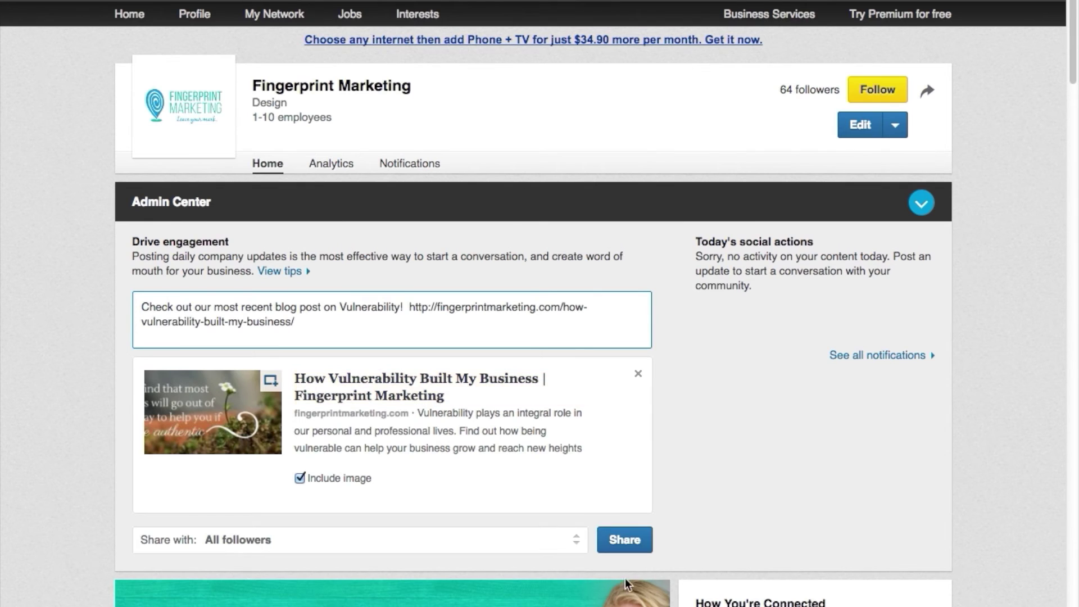
left_click(627, 540)
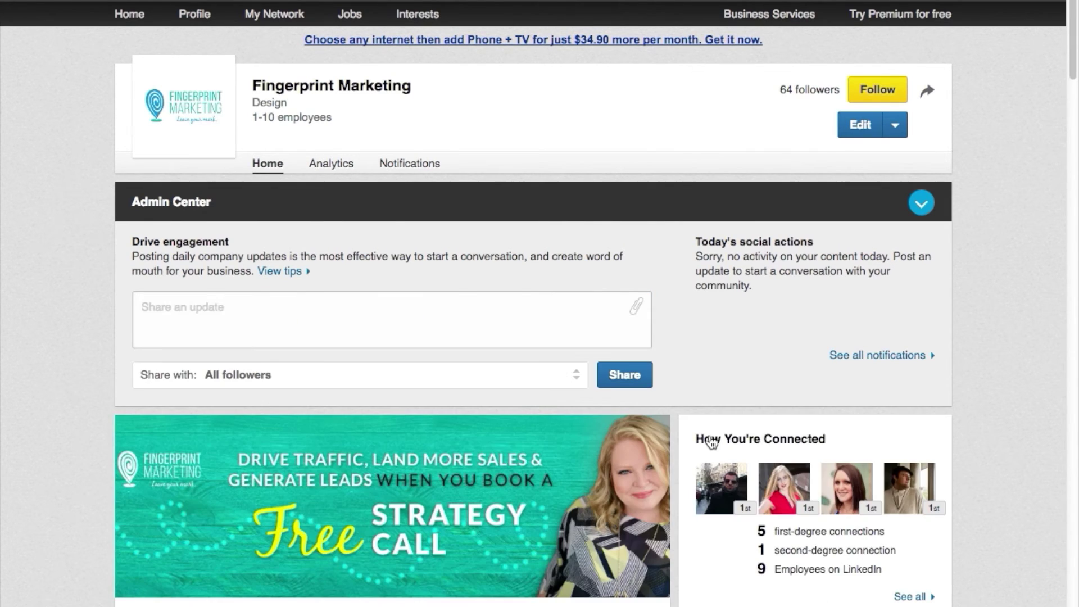